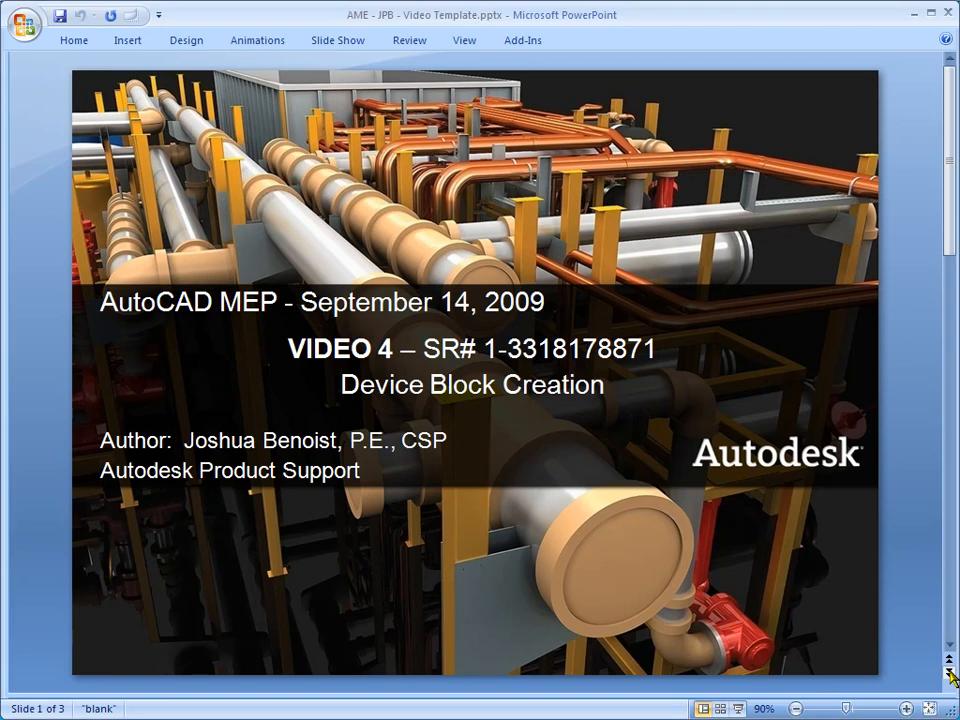
Advance the presentation to the second slide and minimize it to switch to AutoCAD MEP
left_click(951, 675)
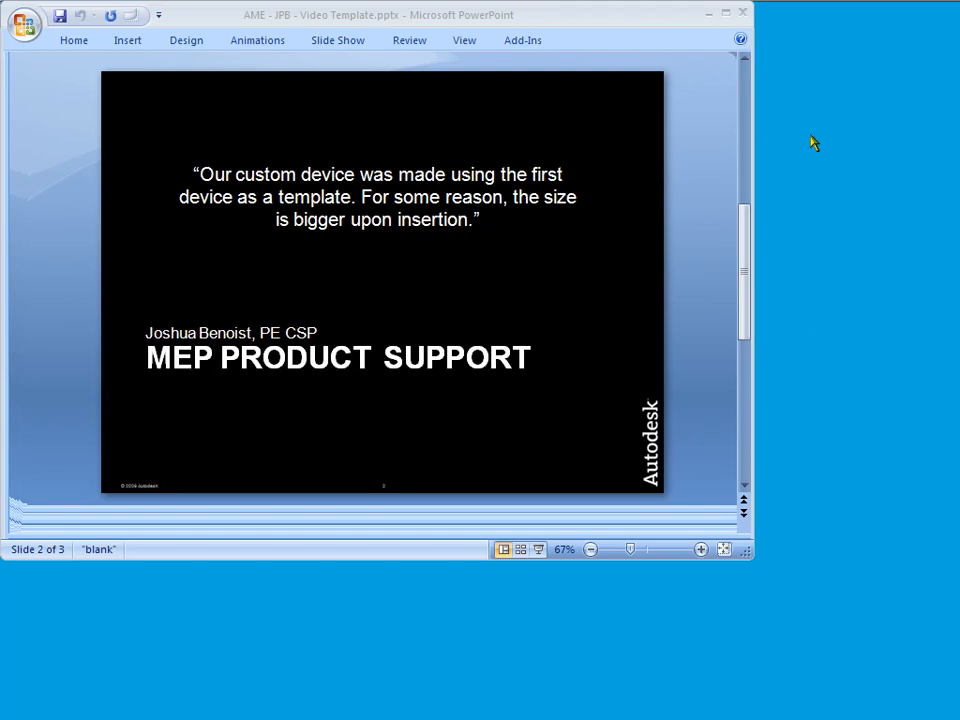
left_click(706, 14)
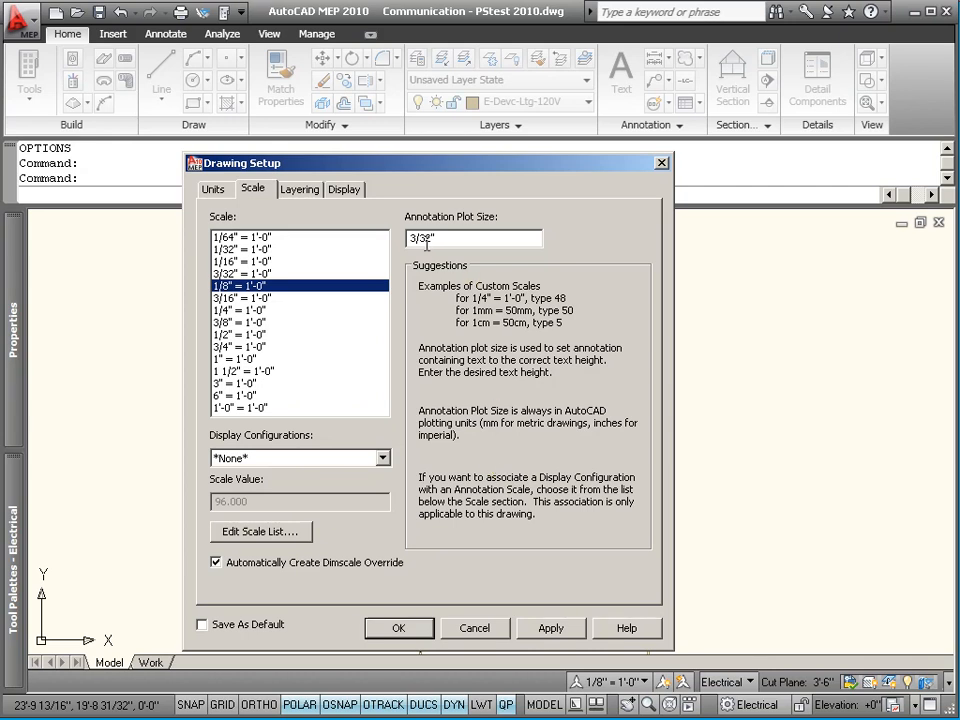
Compare the scale values of 1/4", 1/16" and 1/8" = 1'-0" in Drawing Setup without applying a change
left_click(247, 311)
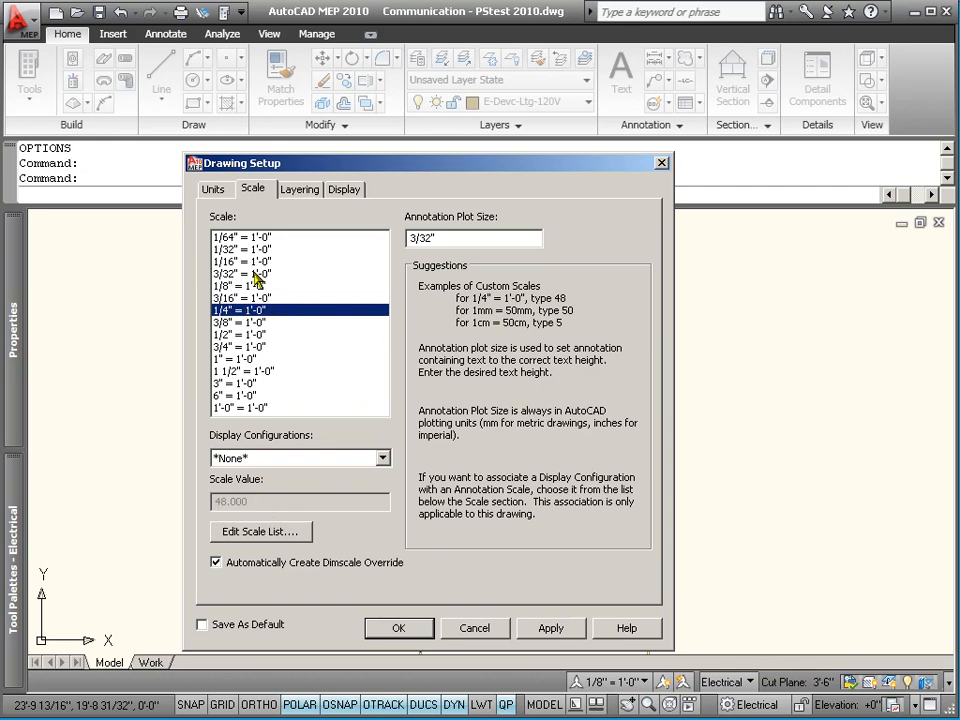
left_click(255, 262)
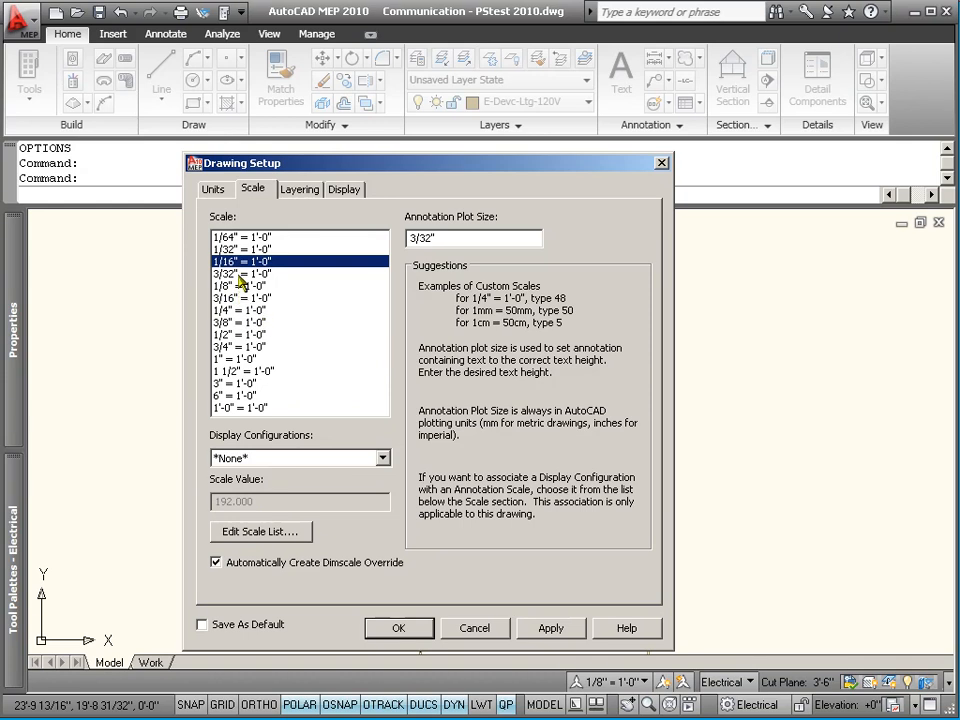
left_click(242, 286)
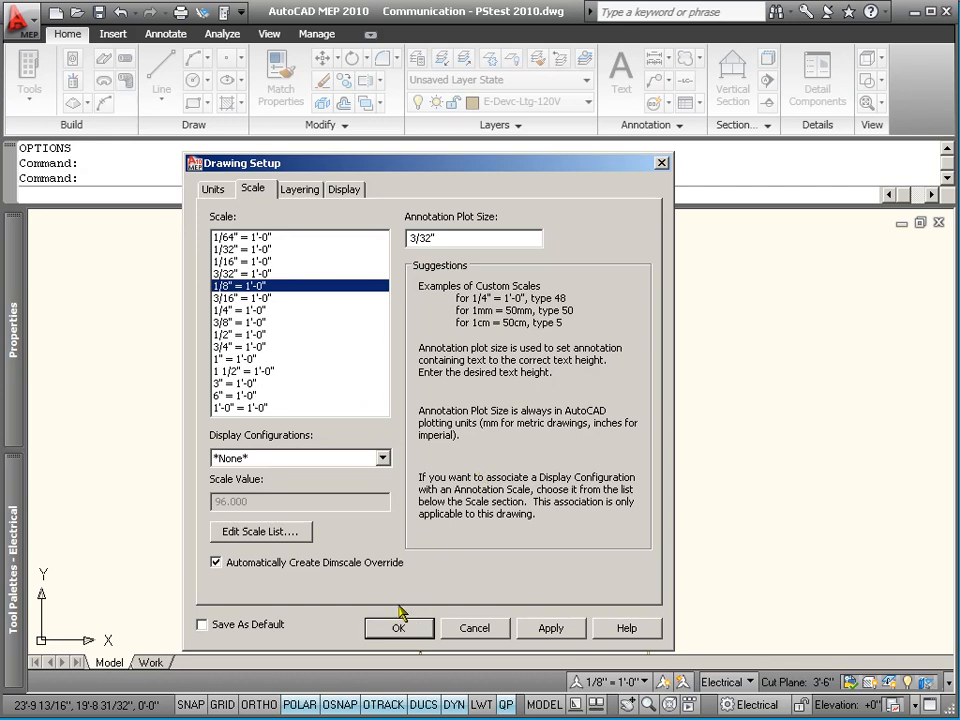
left_click(475, 629)
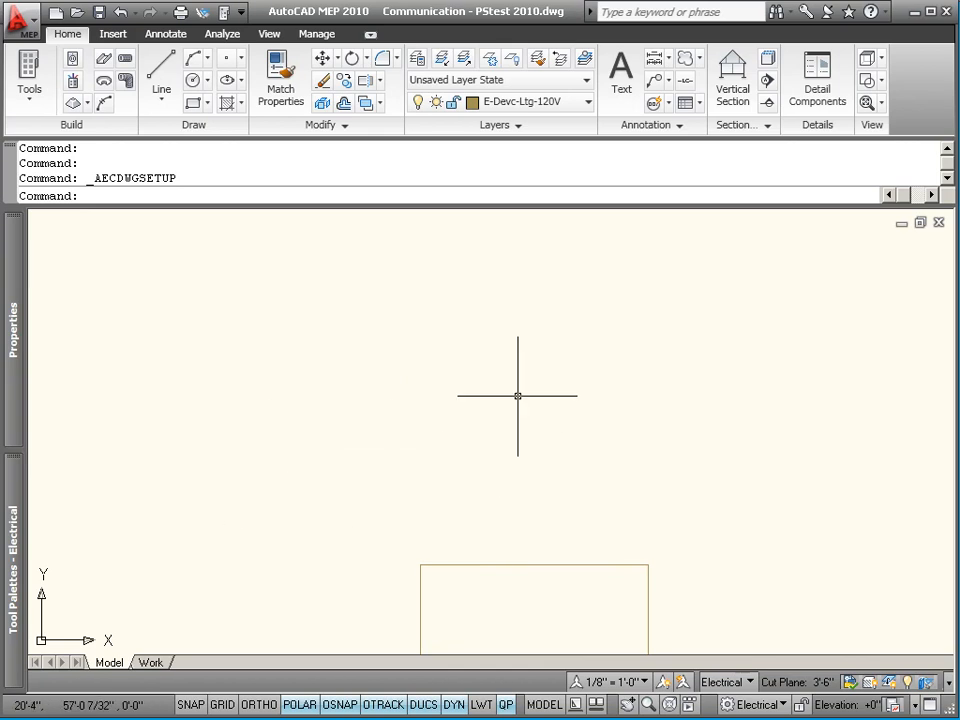
Create the multiline text "1234" above the rectangle with a text height of 3/32"
left_click(621, 75)
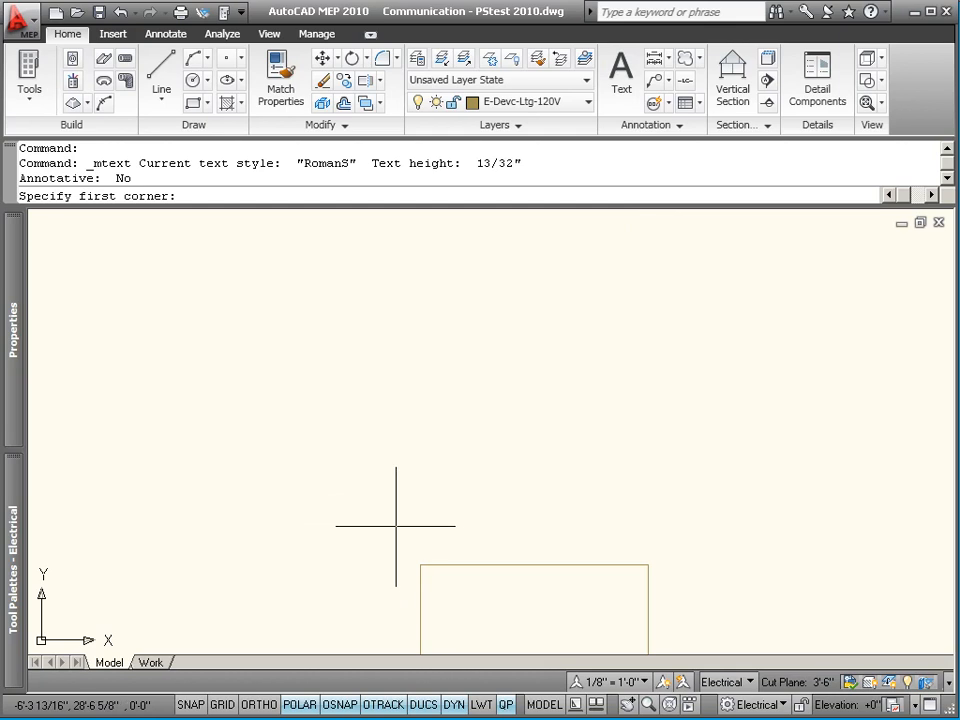
left_click(389, 485)
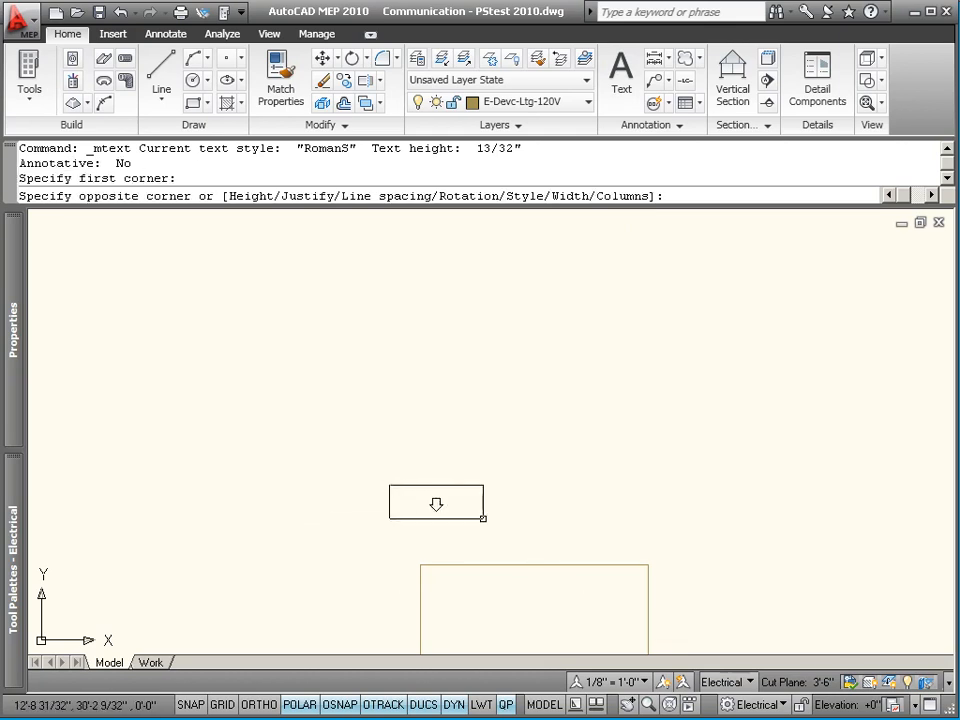
left_click(543, 527)
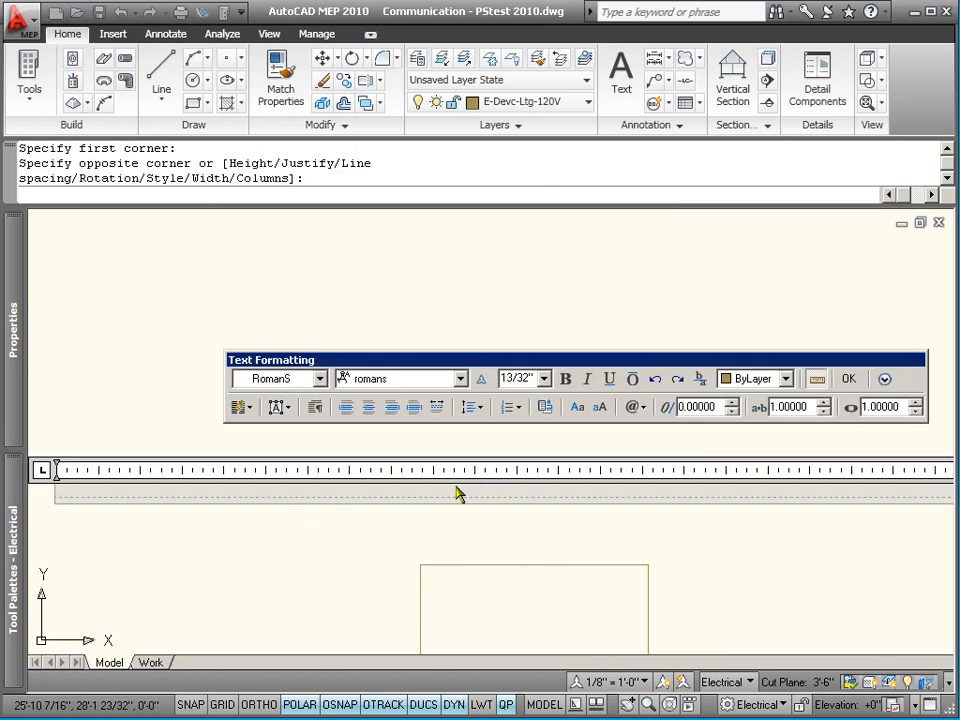
left_click(510, 378)
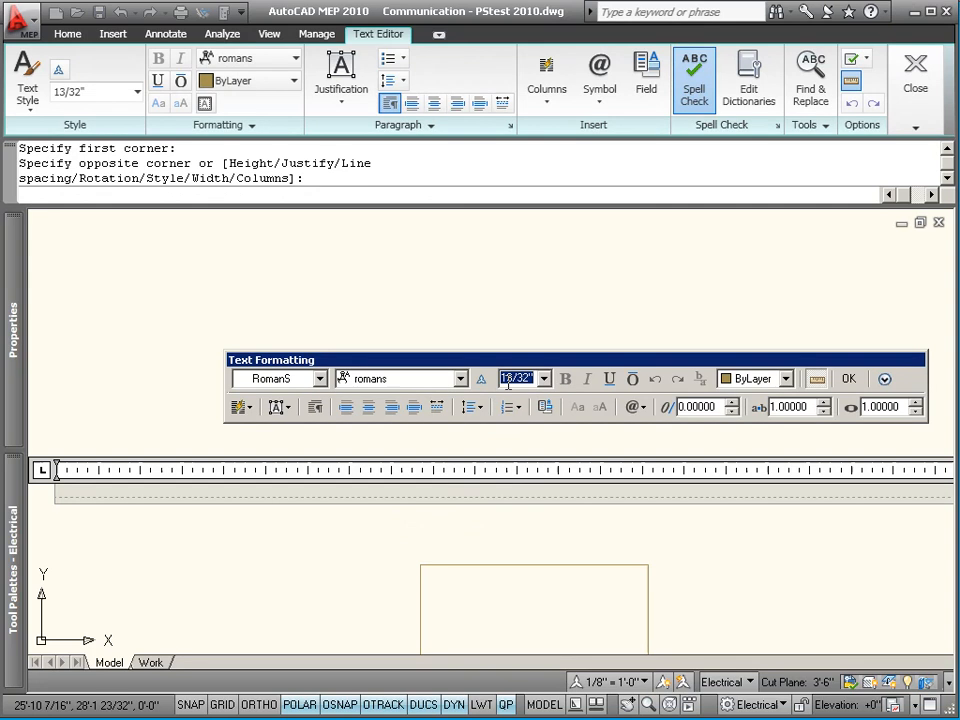
left_click(508, 378)
key("BackSpace")
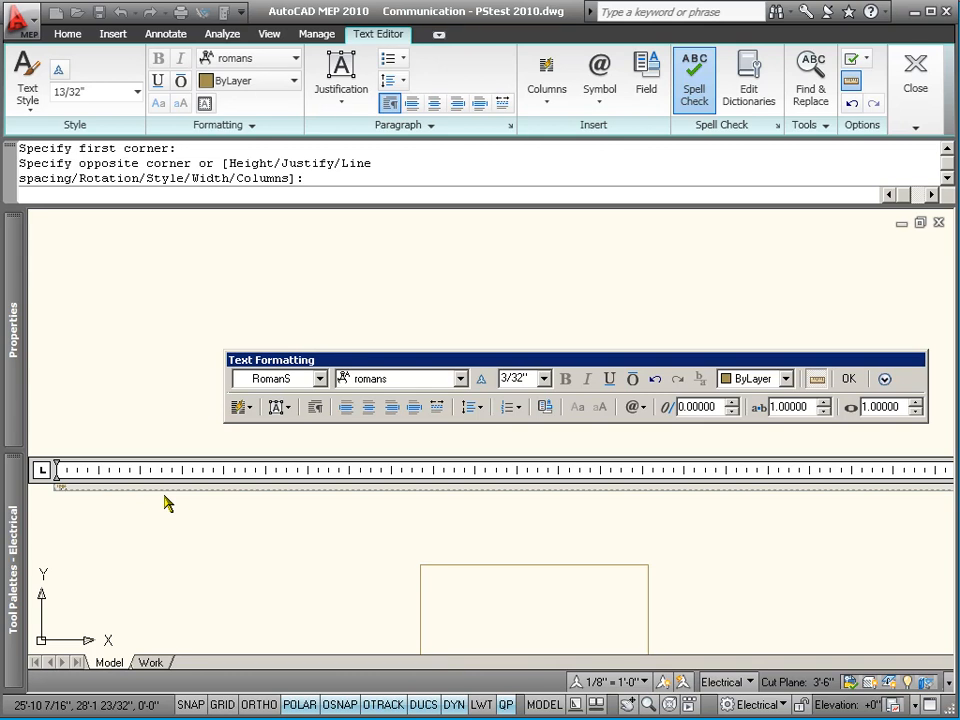
left_click(848, 378)
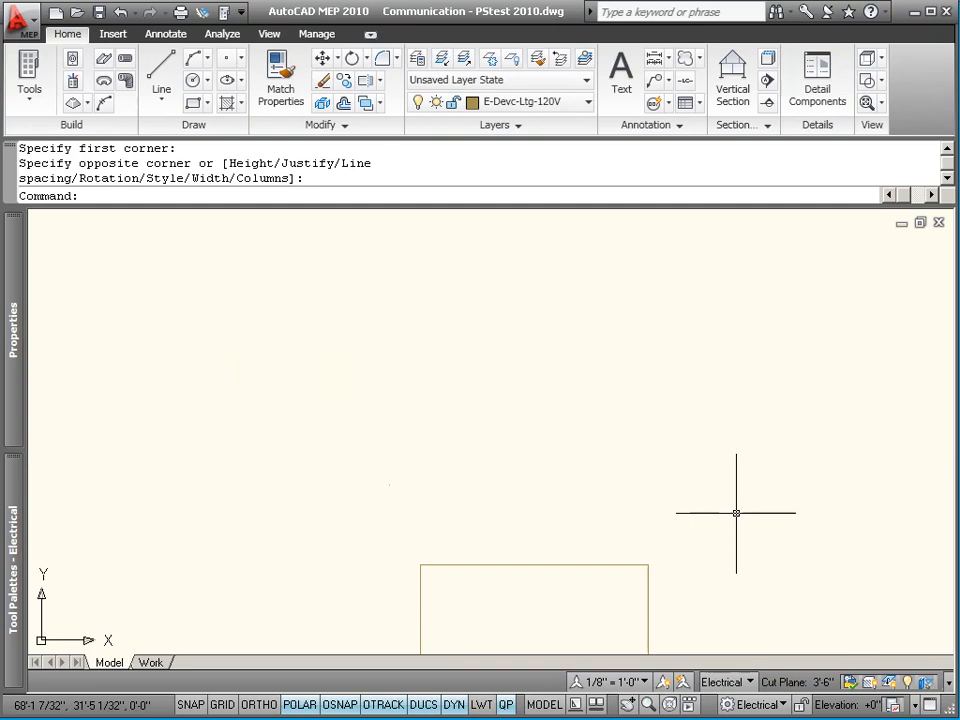
Find the small 1234 text above the rectangle and select it
type("z")
key("Return")
type("e")
key("Return")
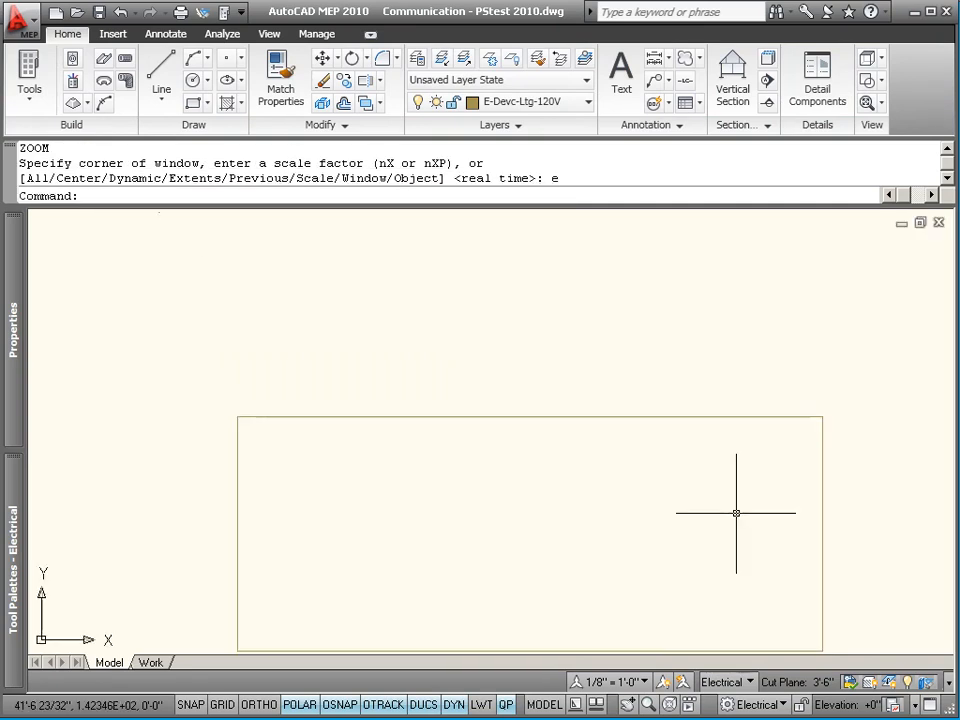
scroll(390, 512, "down", 1)
scroll(707, 532, "down", 1)
left_click(212, 317)
left_click(611, 519)
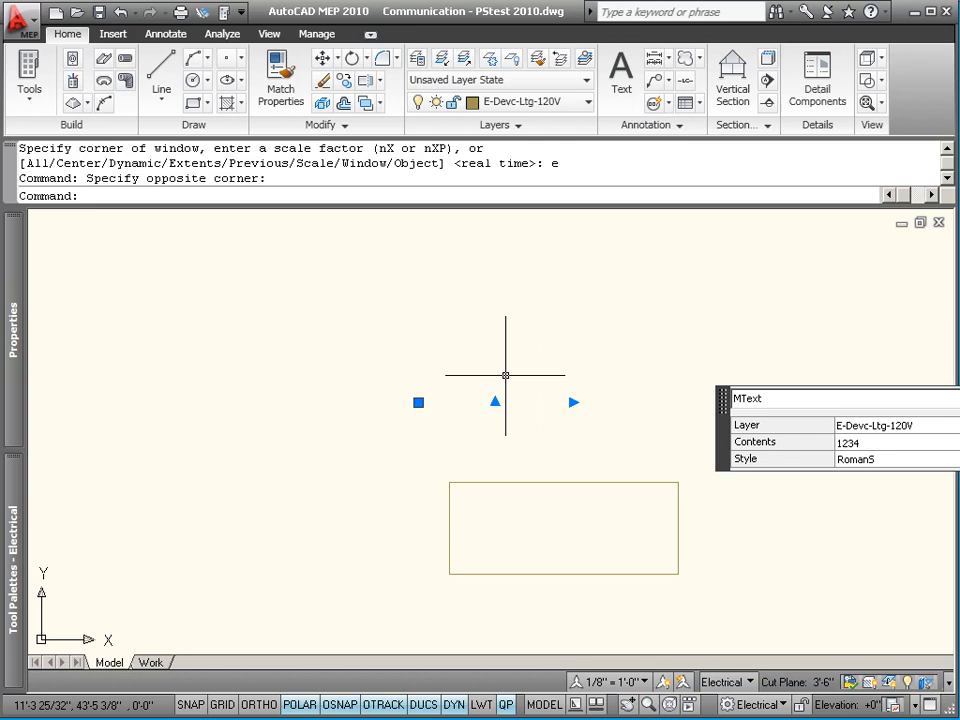
Try a height of 13/32" on the 1234 text and set it back to 3/32"
right_click(426, 466)
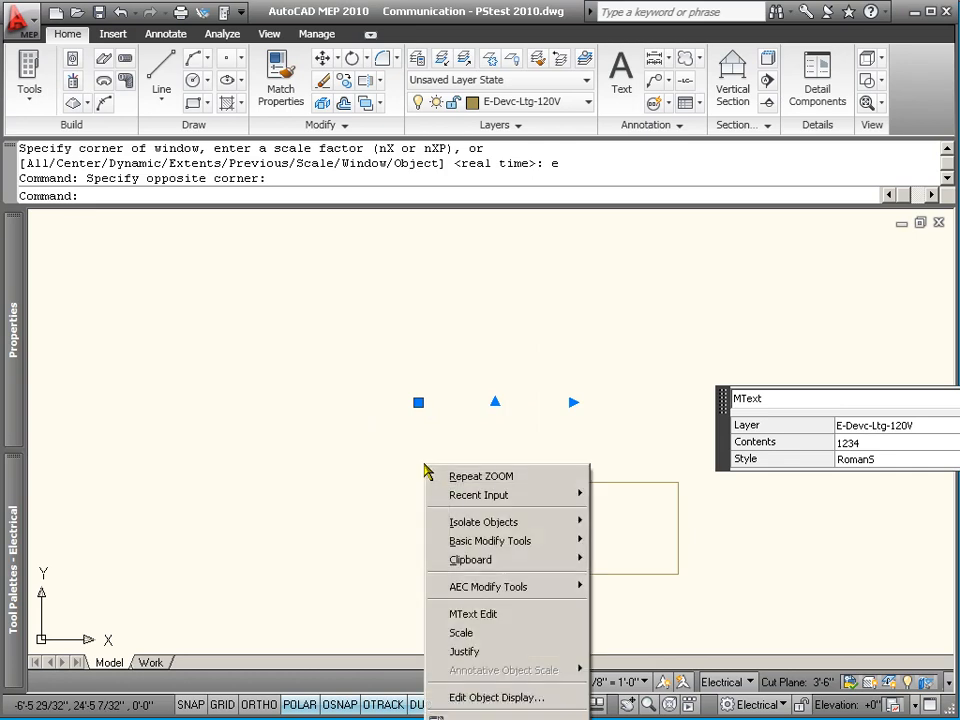
left_click(487, 614)
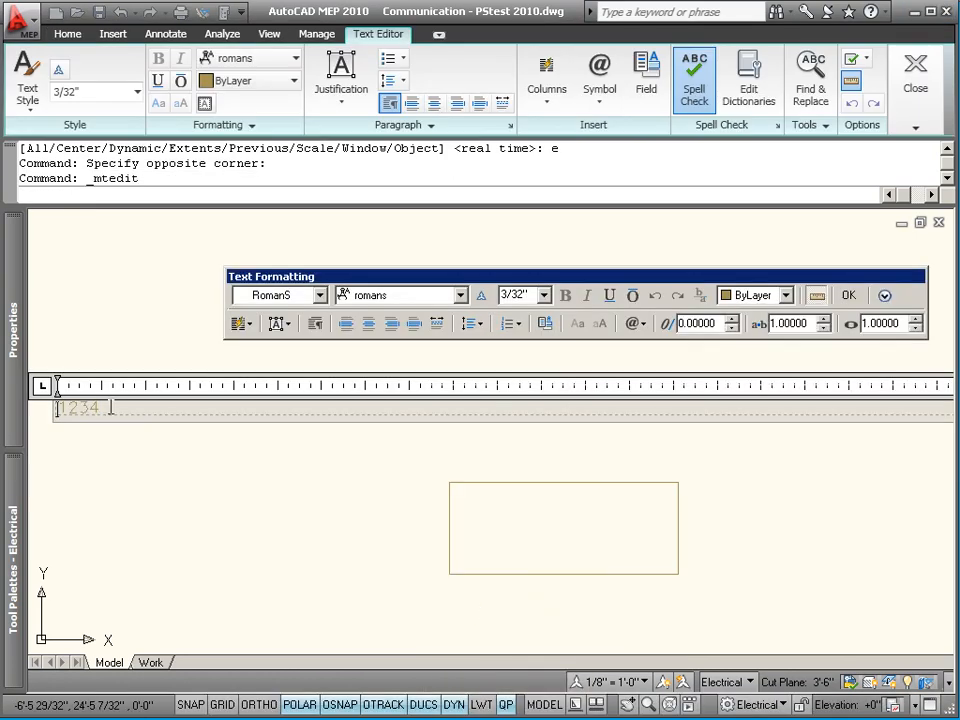
left_click_drag(58, 404, 100, 408)
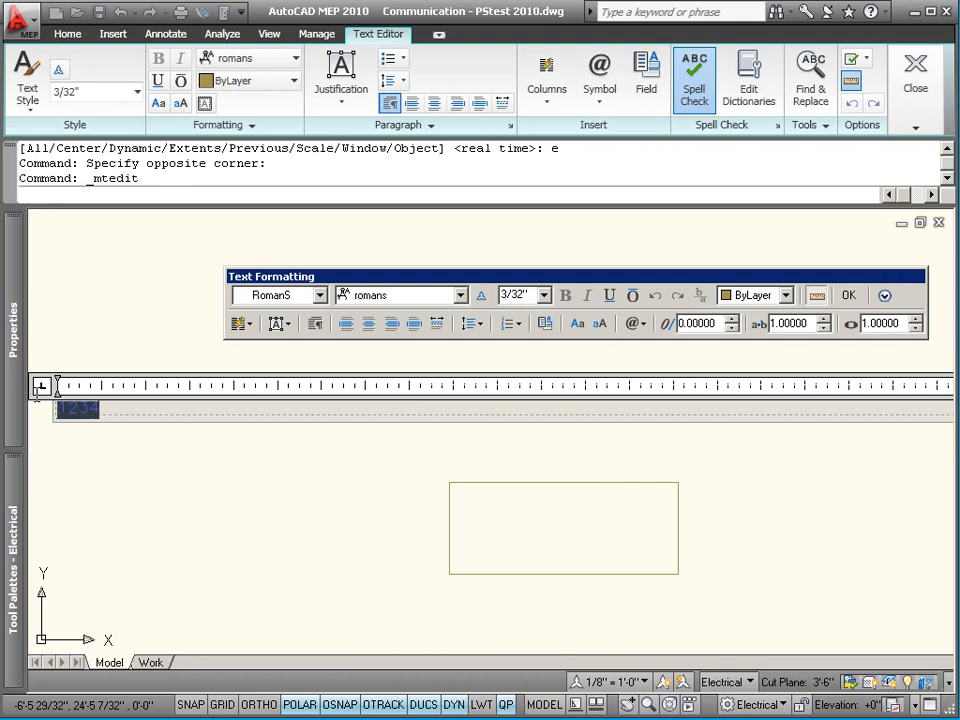
left_click(513, 294)
left_click(544, 294)
left_click(536, 325)
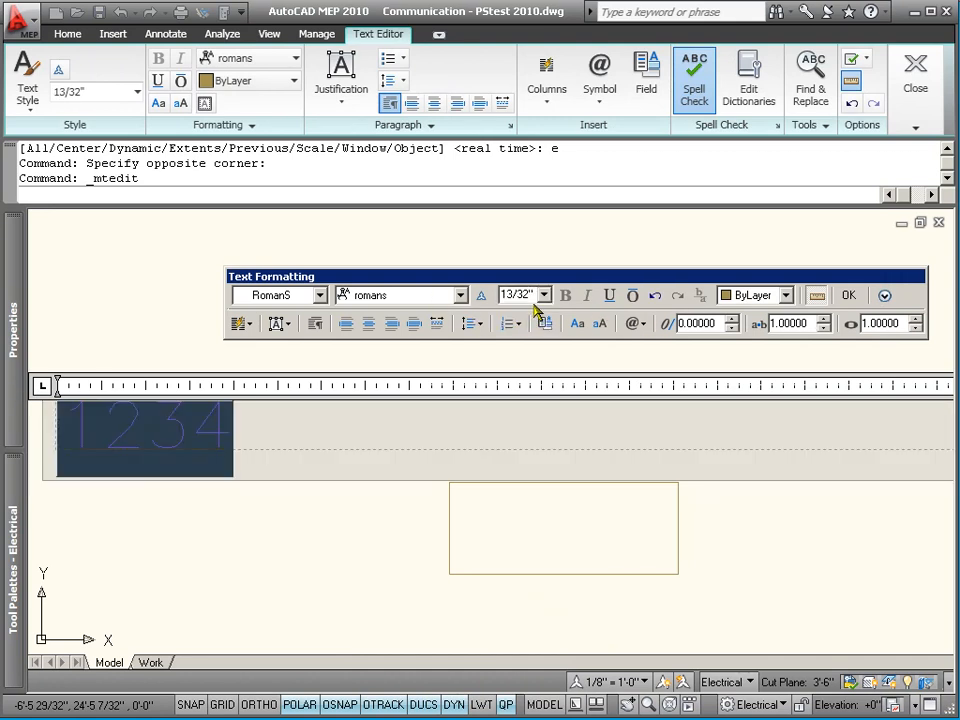
left_click(544, 294)
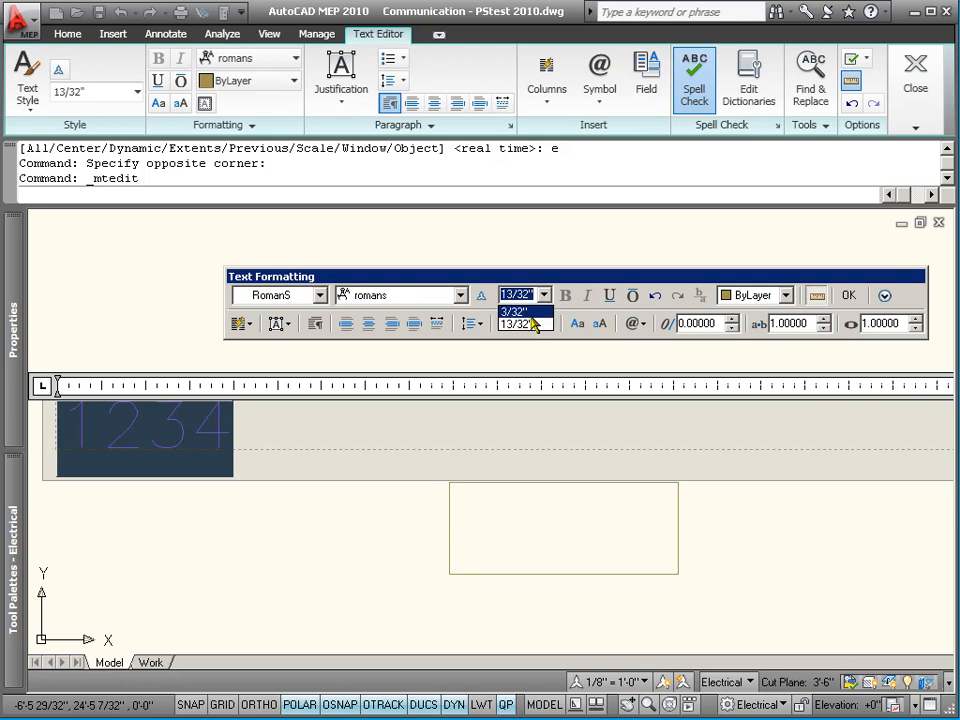
left_click(532, 312)
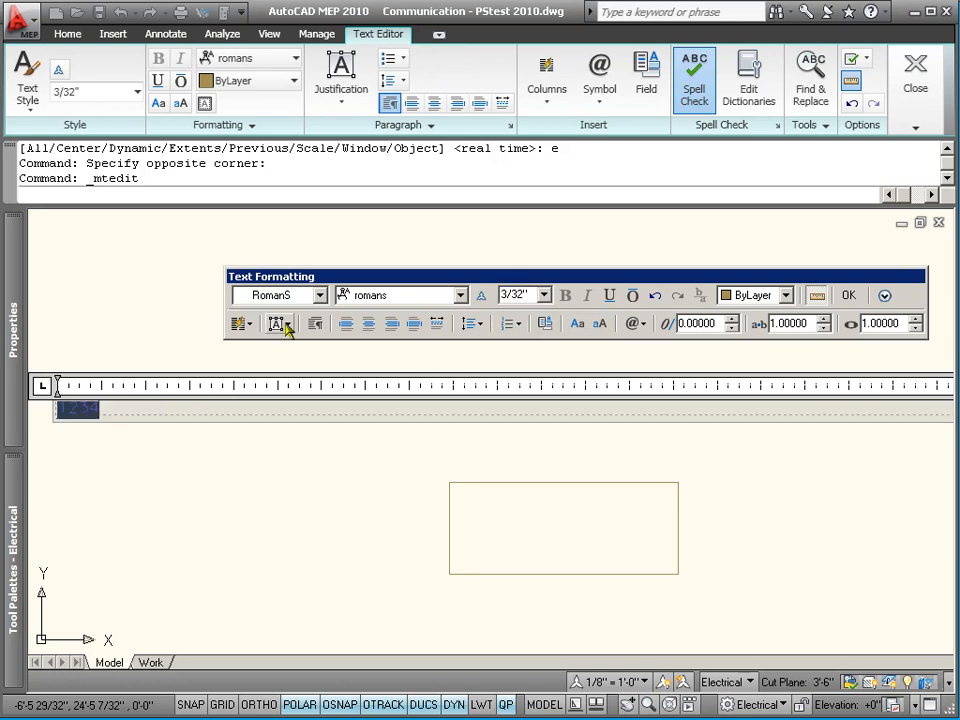
left_click(848, 296)
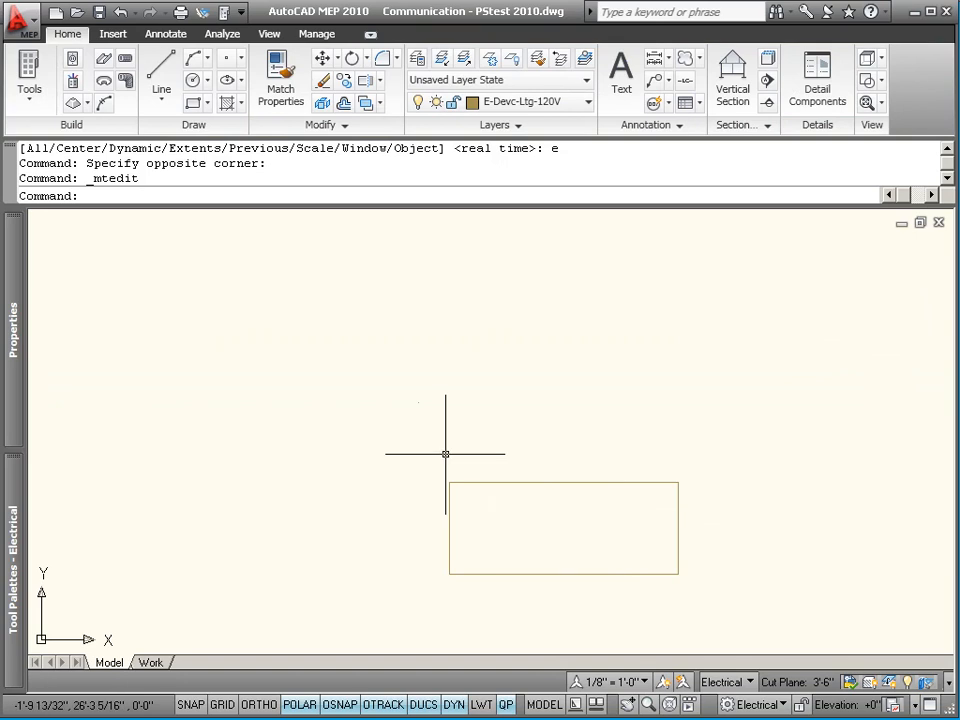
Move the 1234 text to just above the rectangle's upper-left corner
left_click(448, 423)
left_click(382, 381)
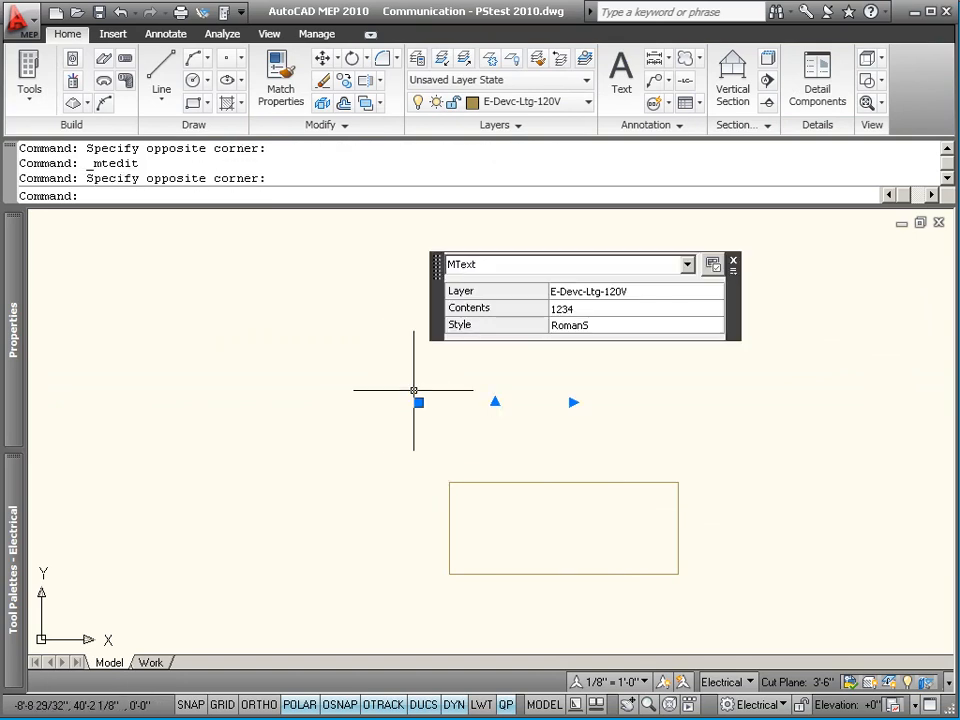
left_click(418, 402)
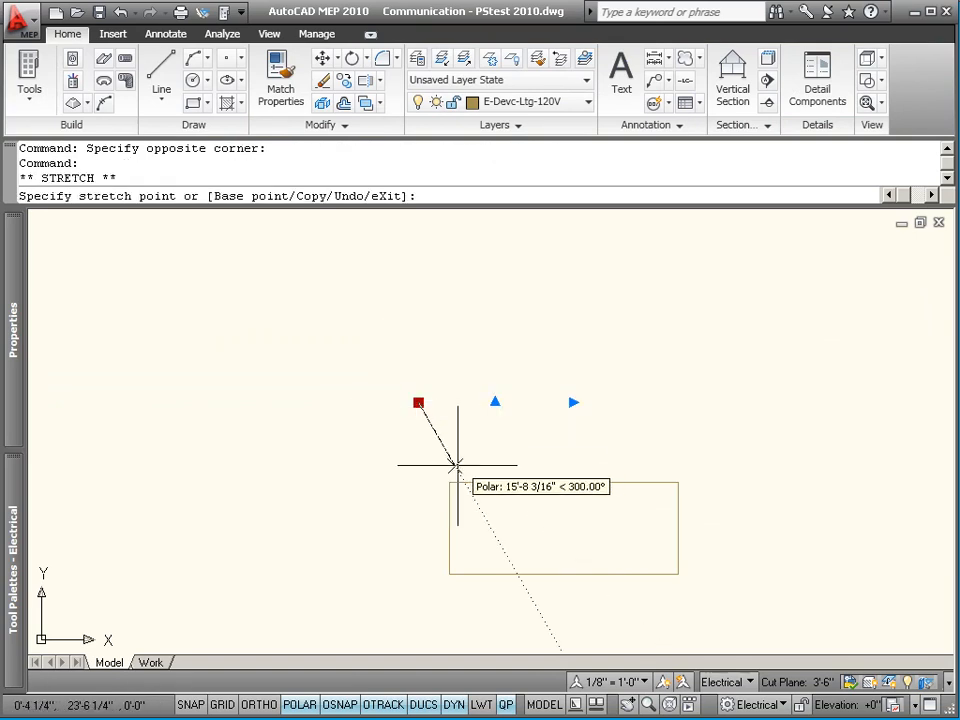
left_click(454, 464)
key("Escape")
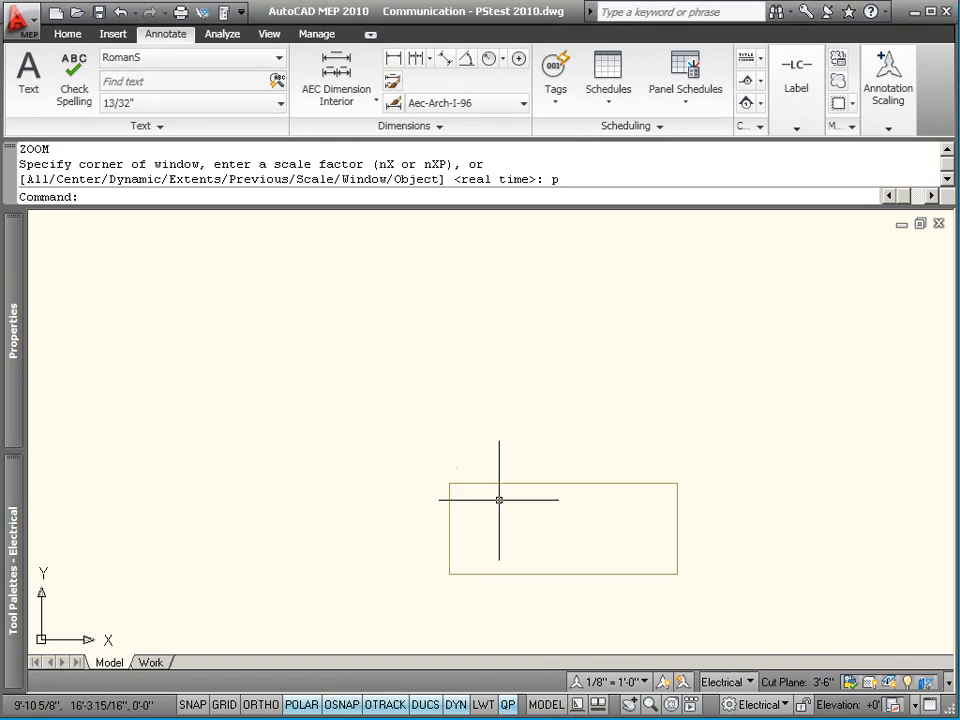
Examine the size of the 1234 text at close range
scroll(450, 467, "up", 5)
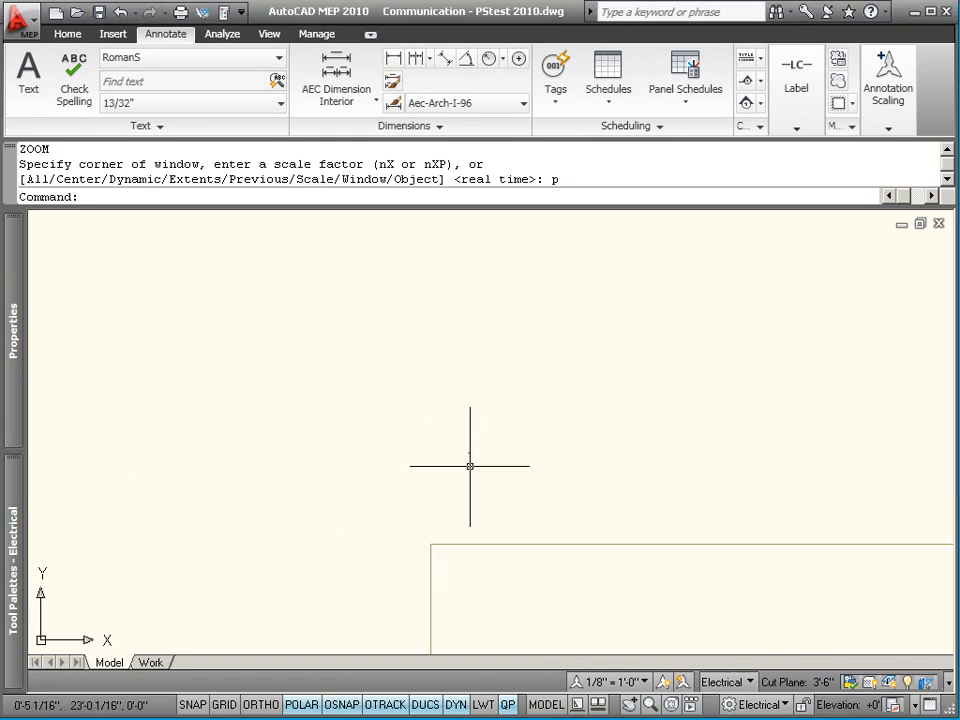
scroll(502, 302, "up", 2)
scroll(421, 448, "up", 3)
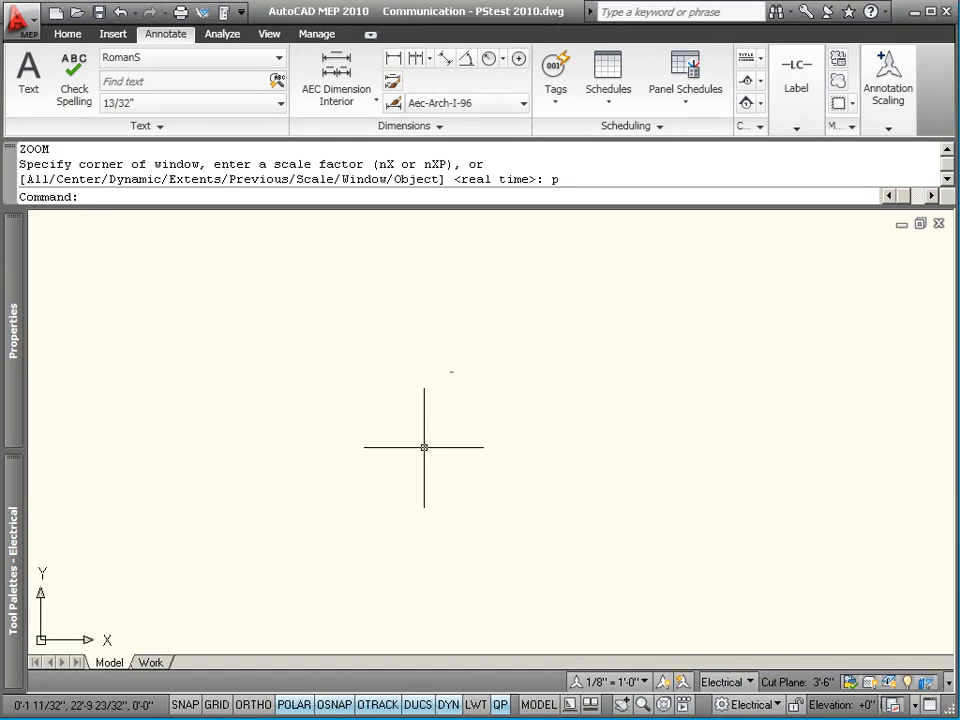
scroll(489, 274, "up", 2)
scroll(435, 326, "up", 5)
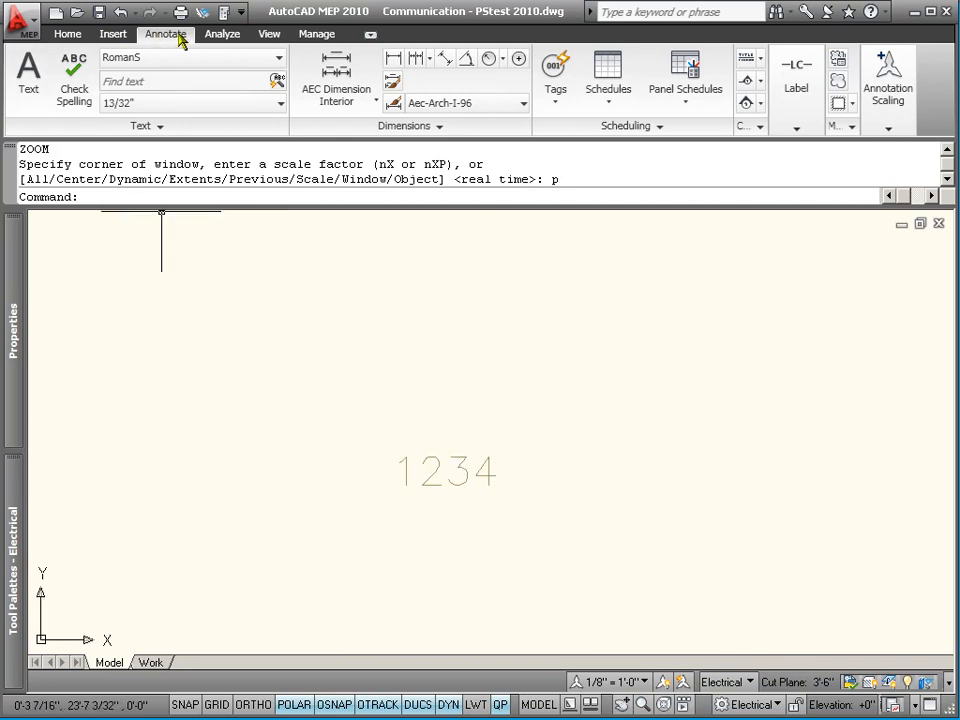
Make the RomanS text style annotative and apply the change
left_click(279, 58)
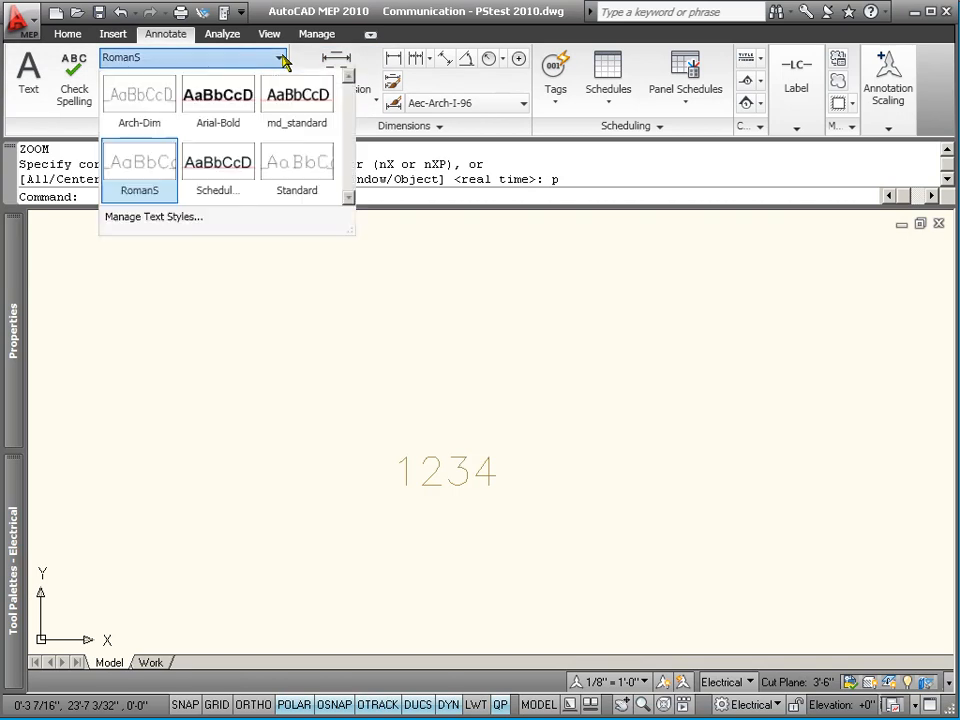
left_click(148, 218)
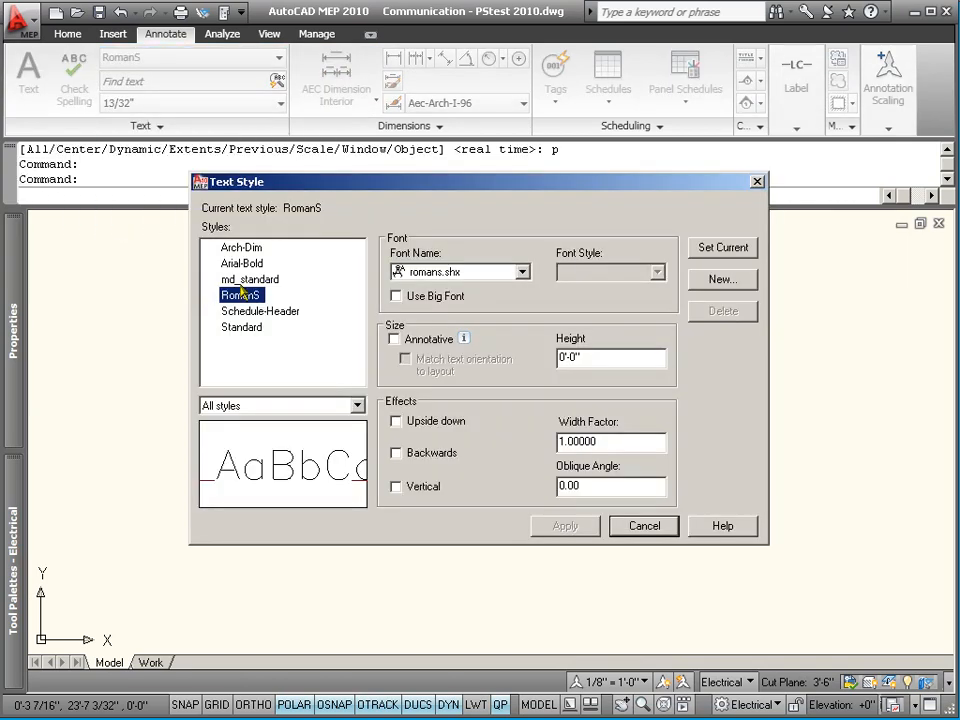
left_click(241, 296)
left_click(395, 339)
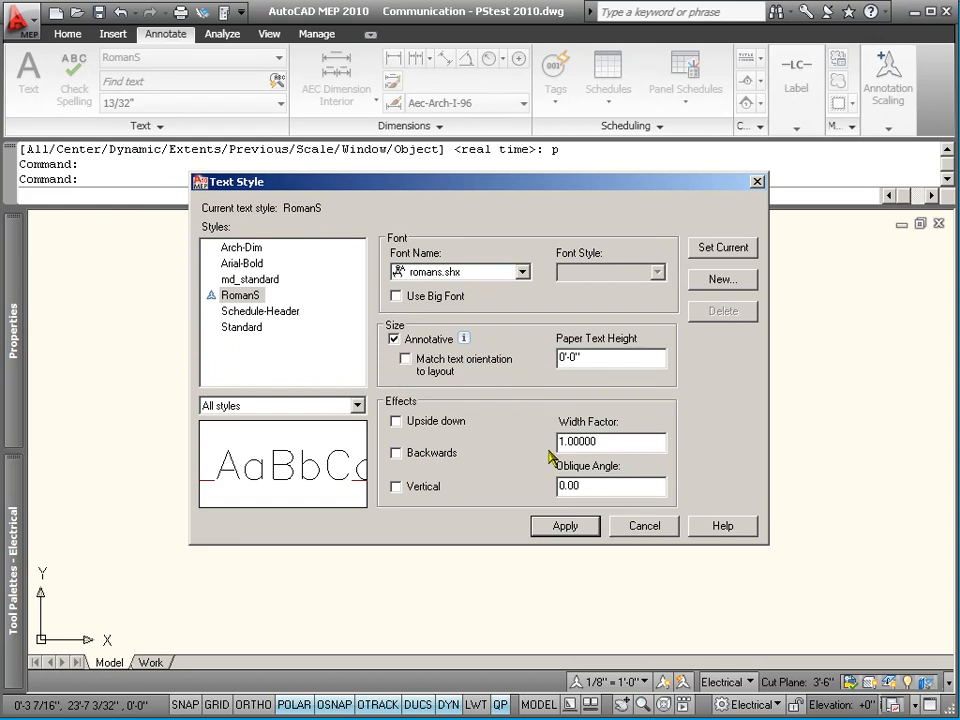
left_click(565, 527)
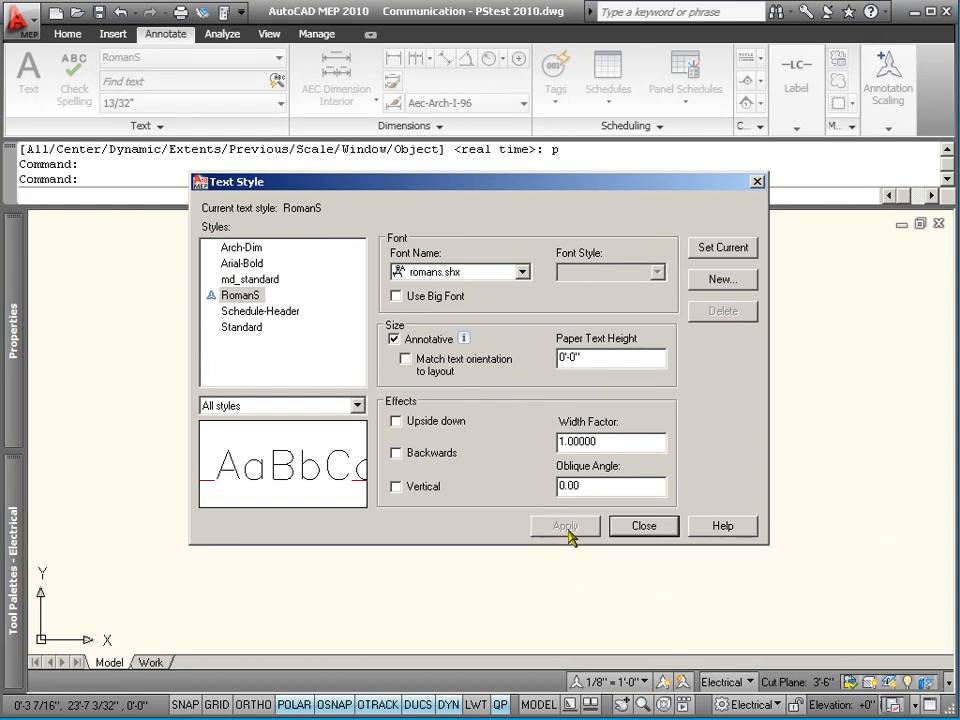
left_click(640, 525)
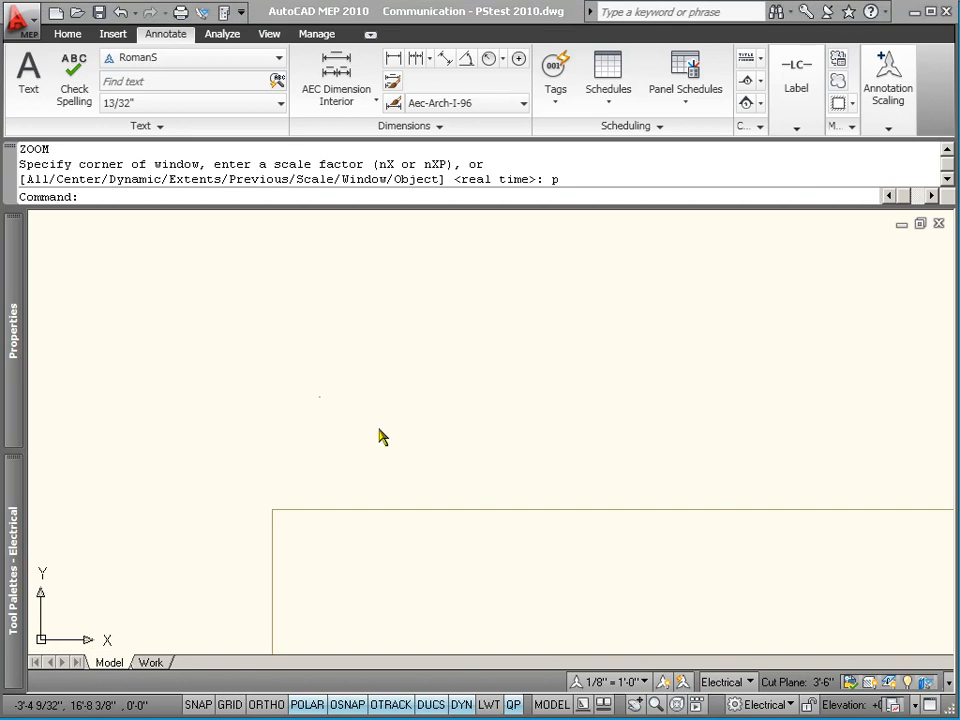
Set the Annotative property of the 1234 text to Yes
left_click(364, 421)
left_click(300, 358)
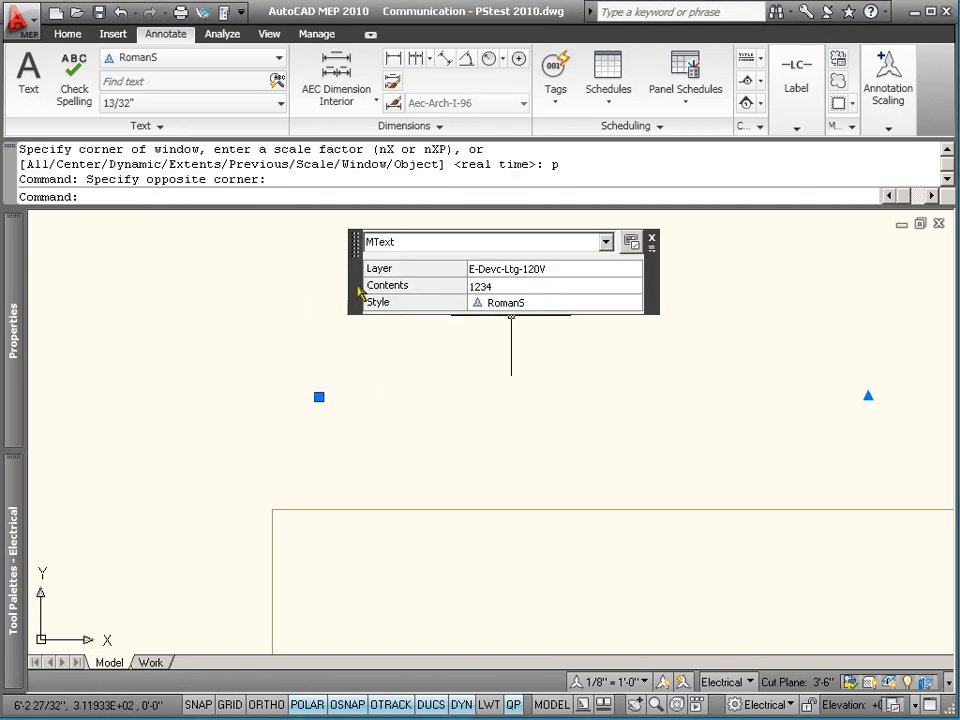
mouse_move(383, 303)
left_click(490, 320)
left_click(492, 320)
left_click(499, 336)
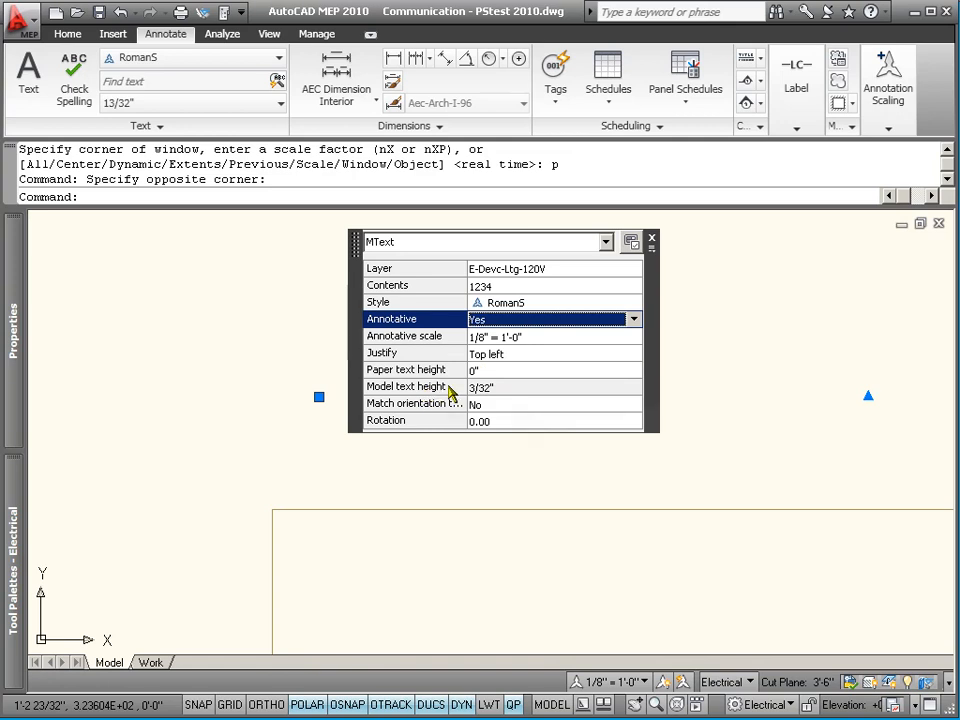
key("Escape")
Edit the 1234 text above the rectangle and set the height of all its characters to 3/32"
left_click(442, 467)
left_click(309, 396)
right_click(275, 369)
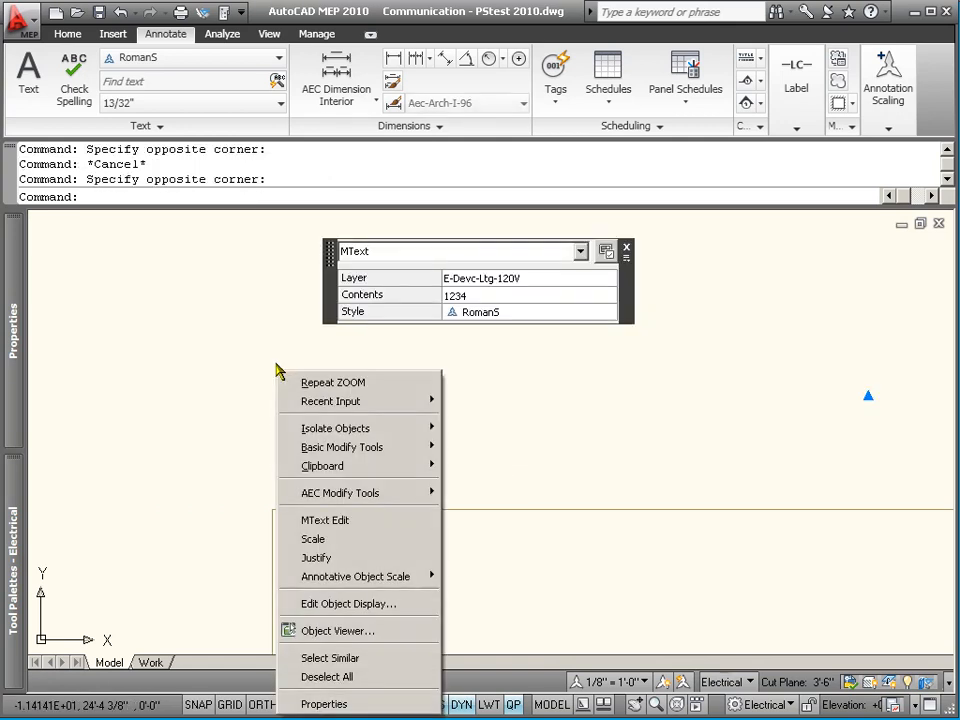
left_click(325, 520)
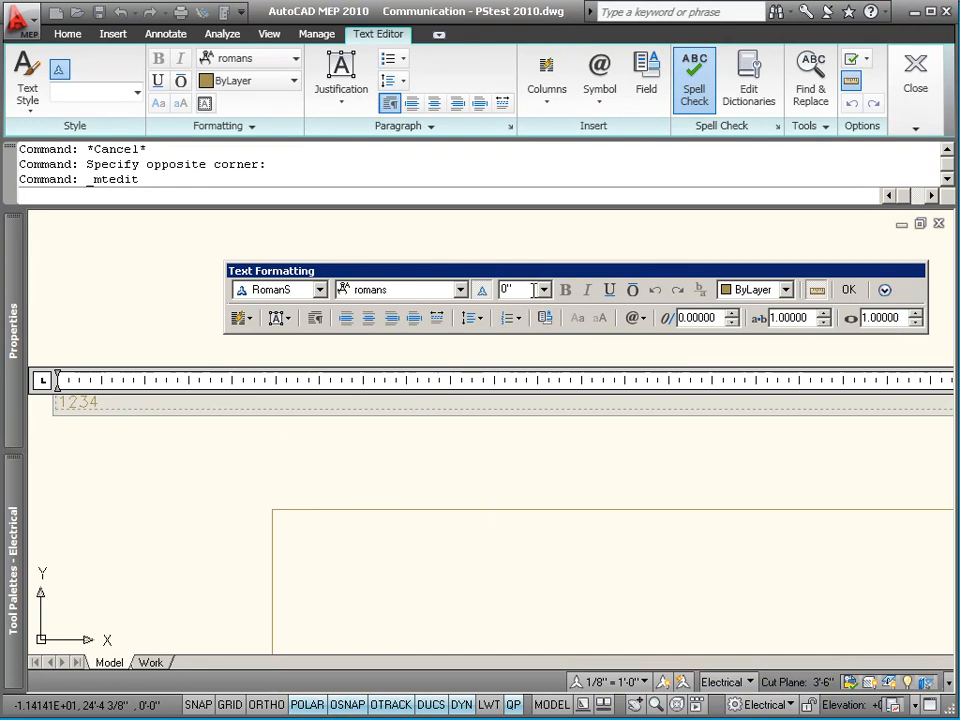
left_click(543, 289)
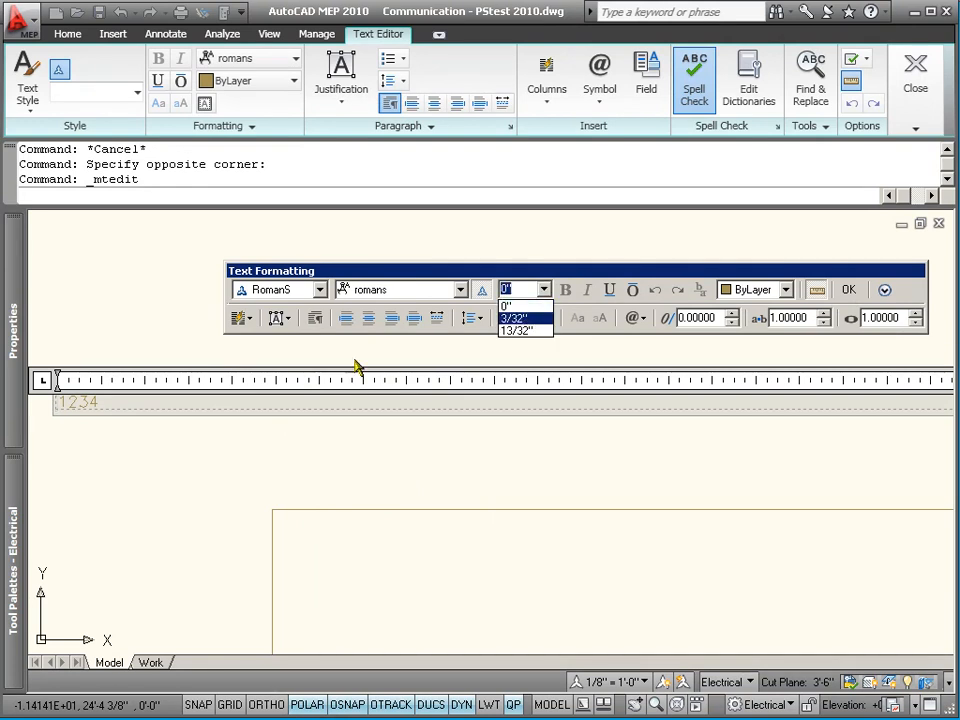
left_click(128, 403)
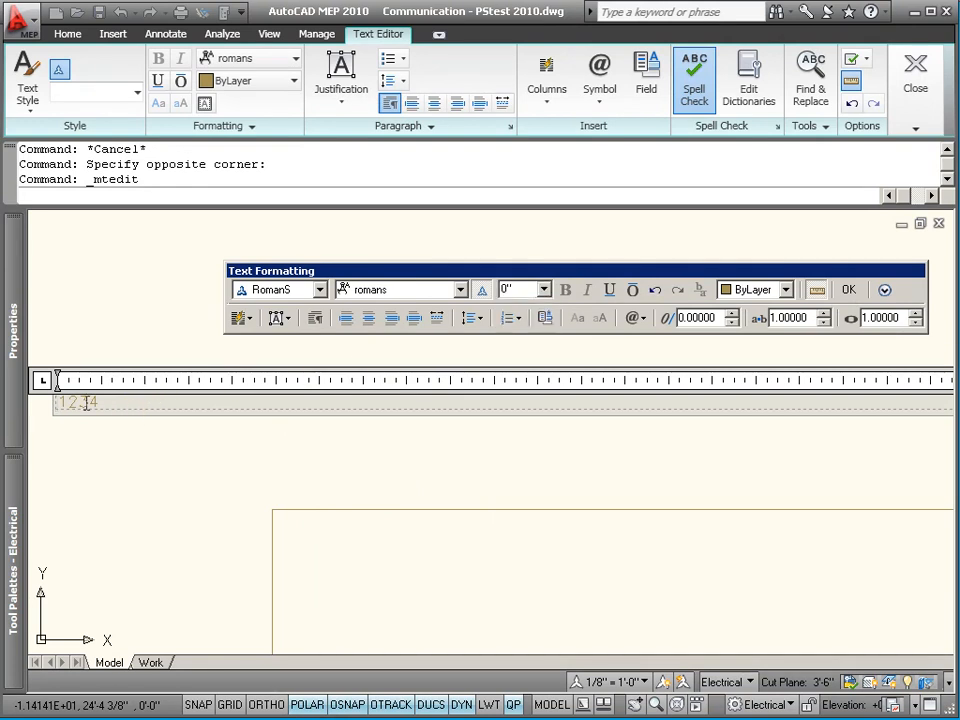
double_click(110, 403)
left_click(543, 289)
left_click(514, 318)
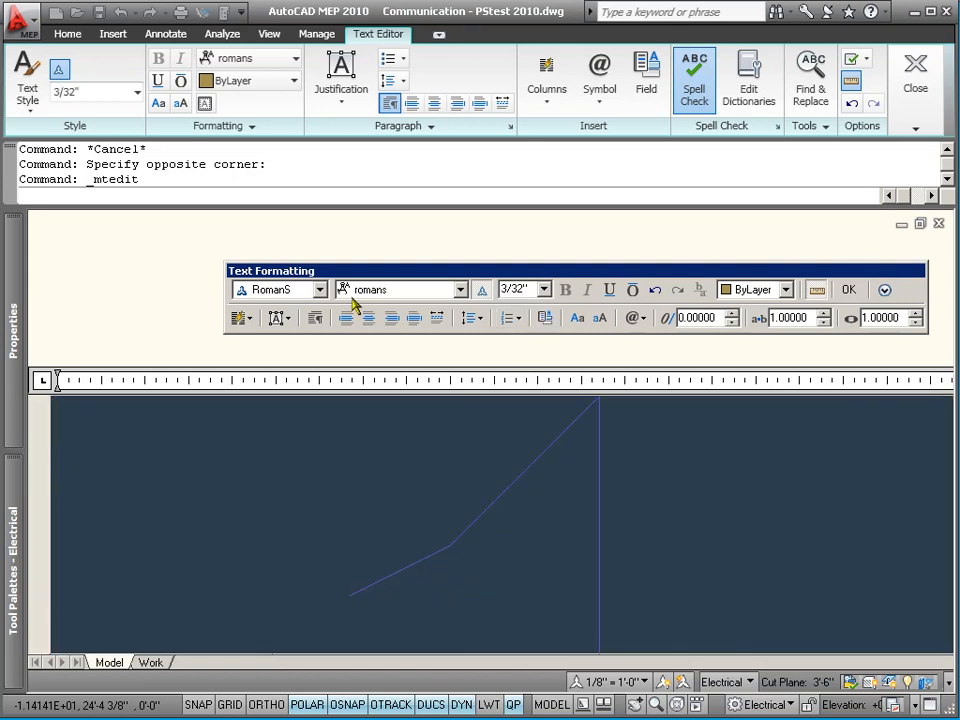
left_click(858, 289)
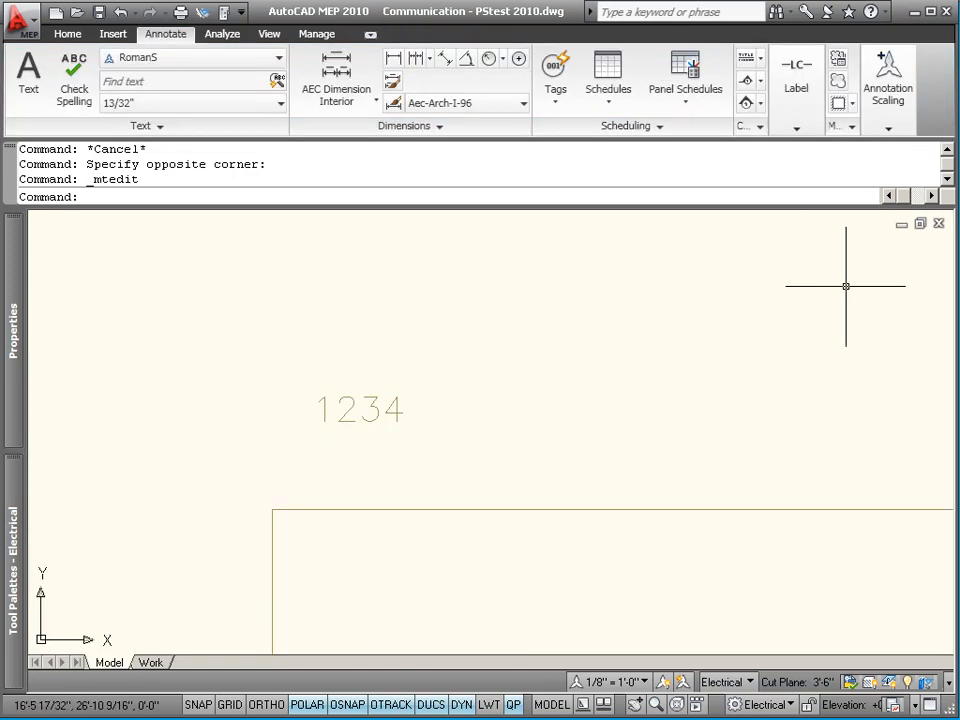
Inspect the resized 1234 text beside the rectangle in model space and switch to the Work layout to compare its size there
scroll(176, 330, "down", 3)
scroll(325, 295, "down", 2)
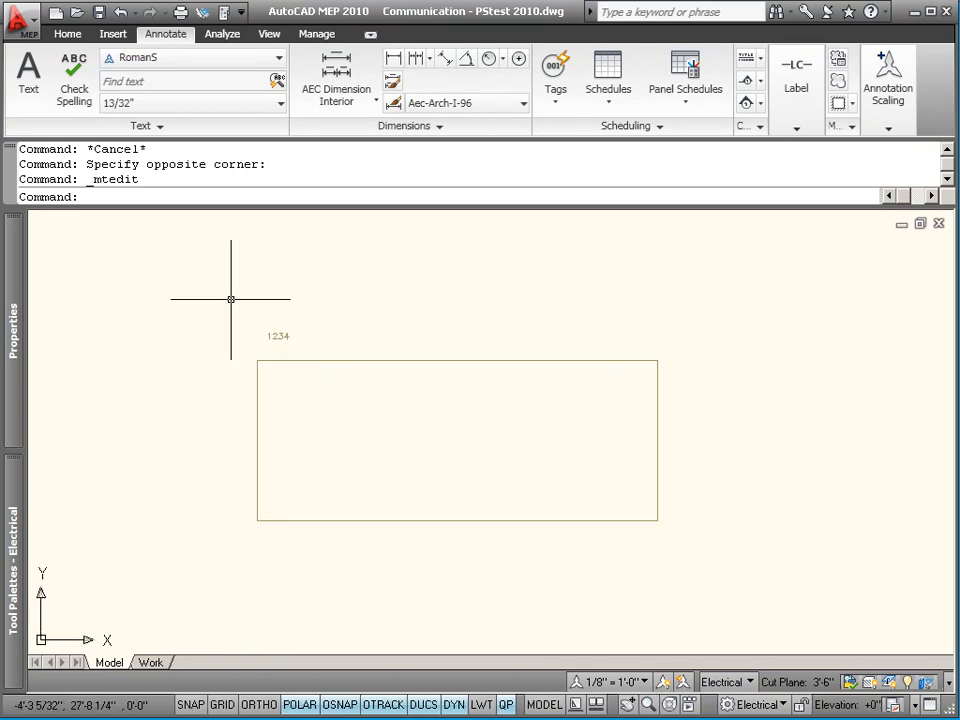
scroll(240, 317, "up", 2)
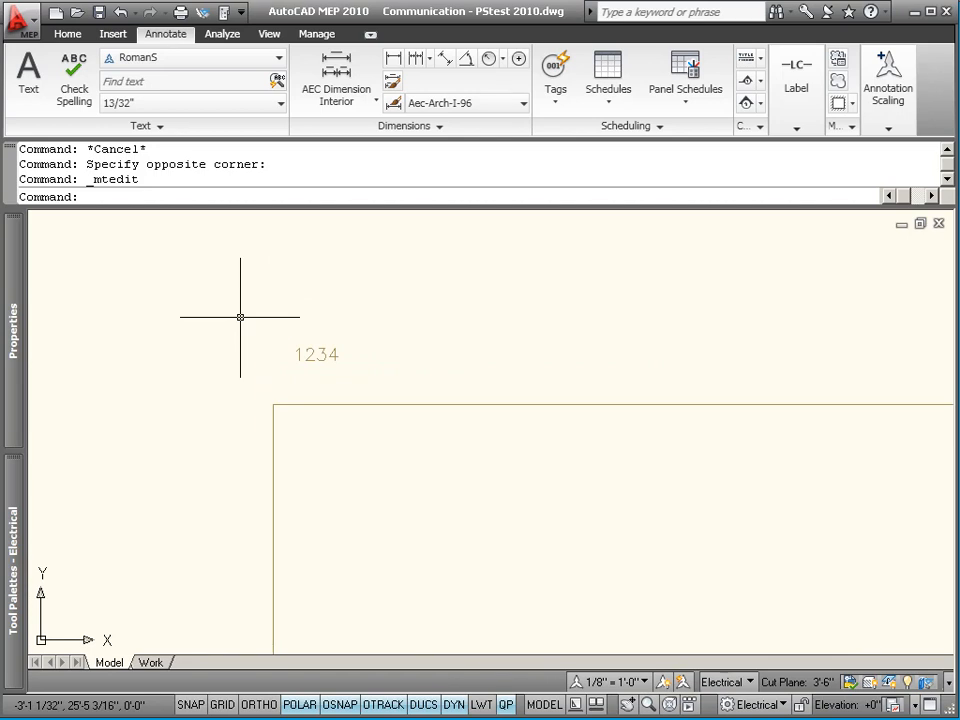
left_click(150, 663)
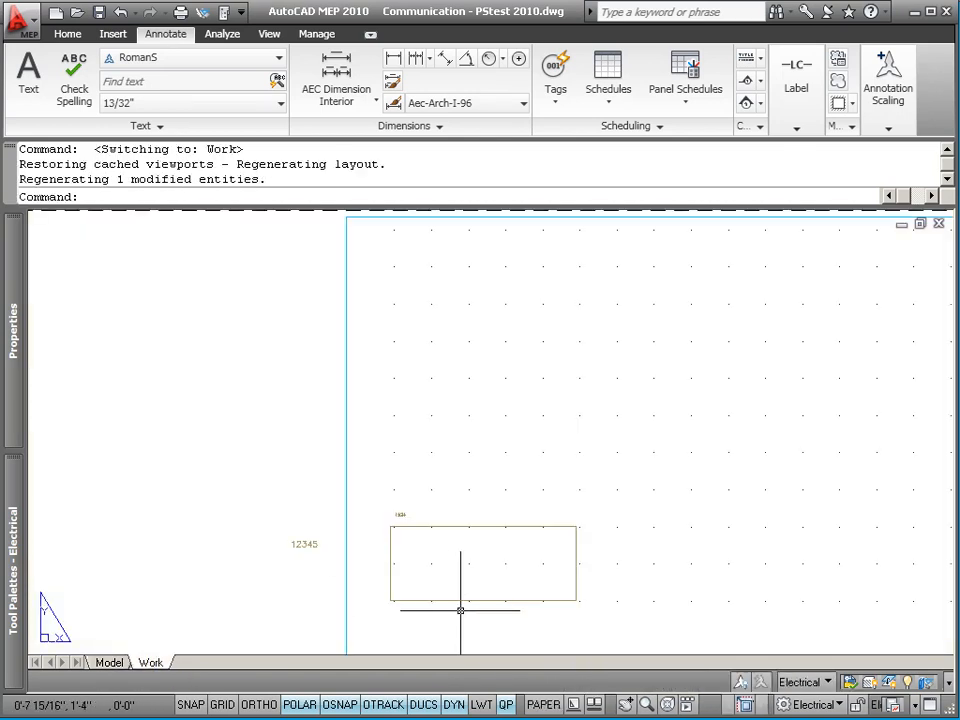